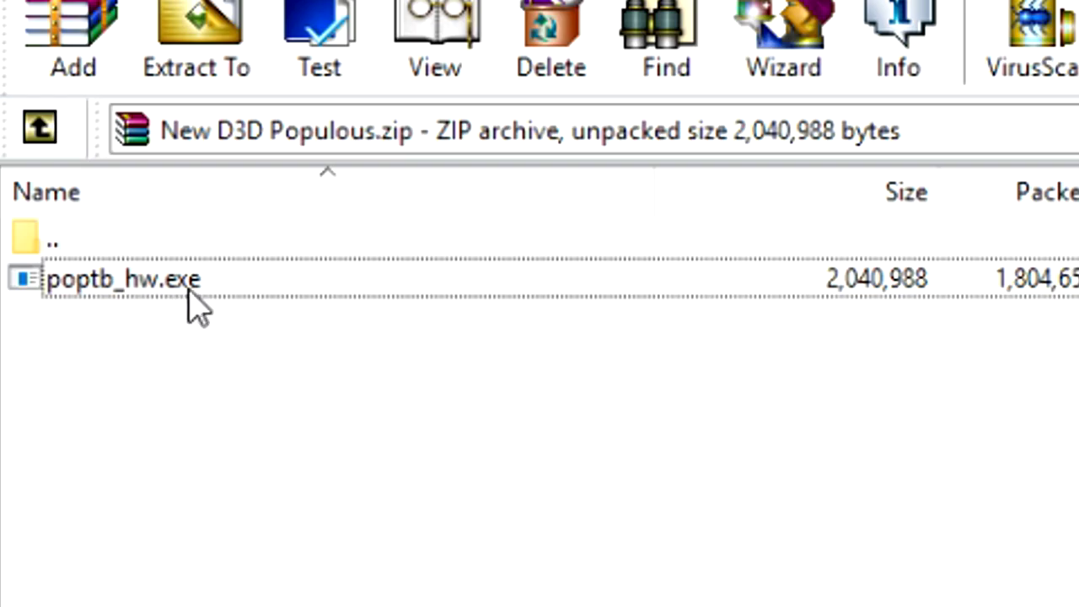
Run the poptb_hw.exe installer from the New D3D Populous.zip archive and proceed past its welcome page.
click(212, 274)
double_click(217, 282)
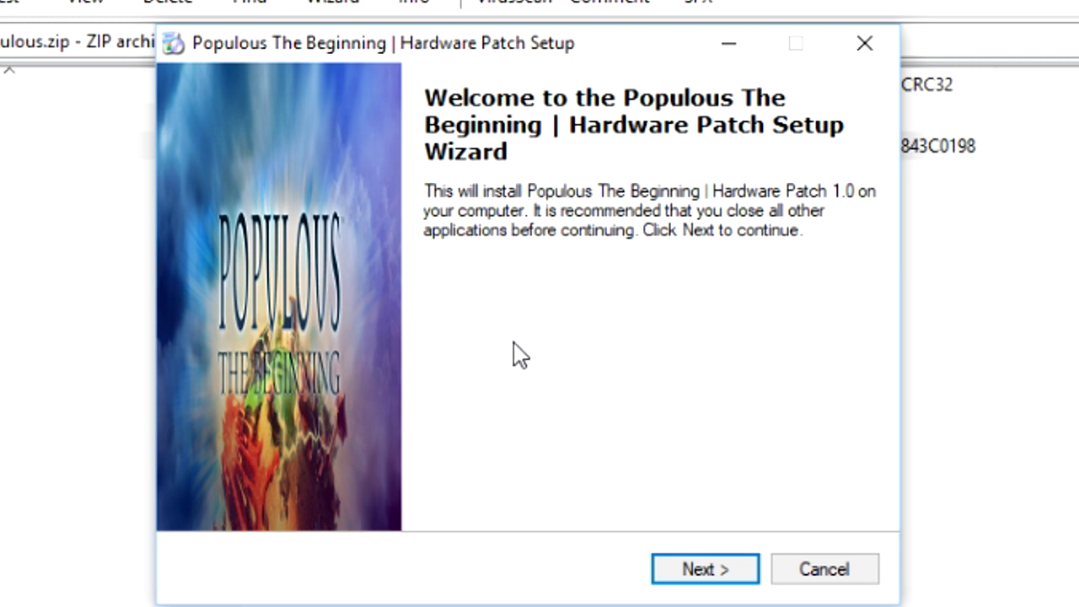
click(722, 573)
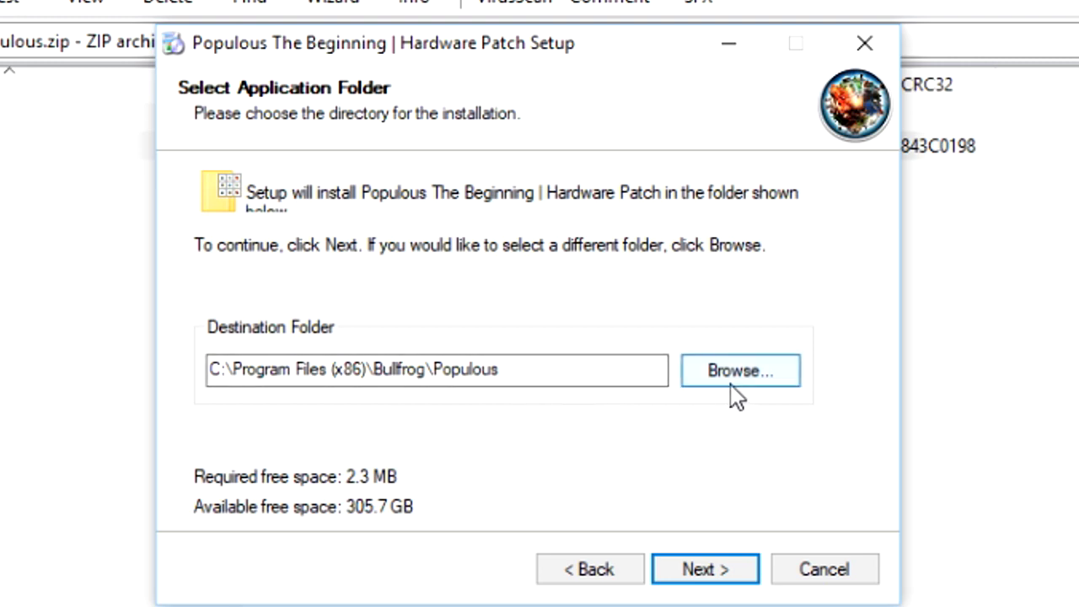
Choose C:\Games\Bullfrog\Populous as the destination folder for the hardware patch.
click(706, 380)
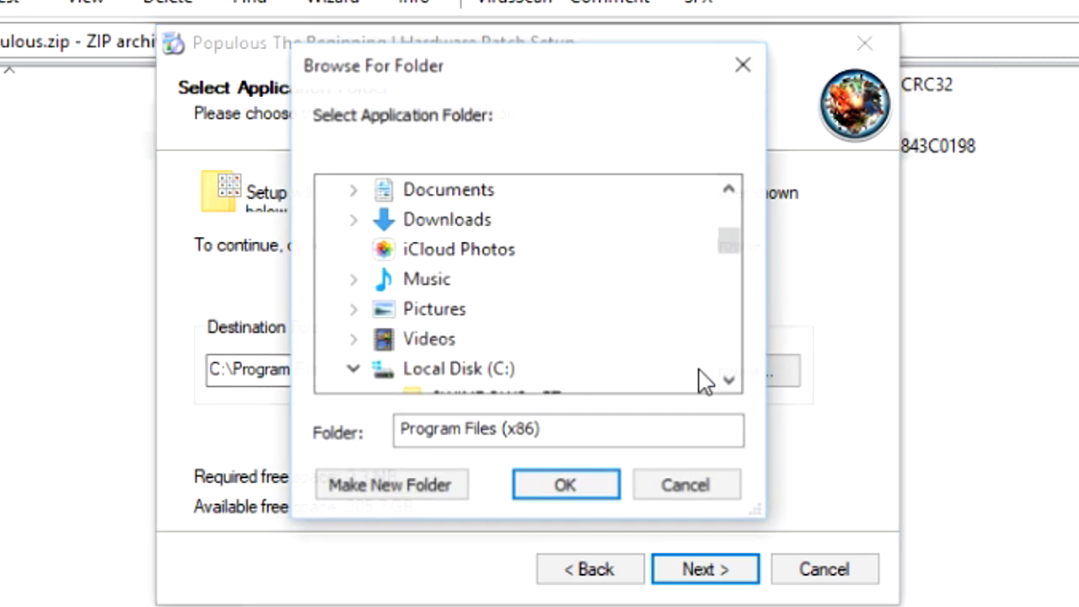
scroll(393, 282, down, 2)
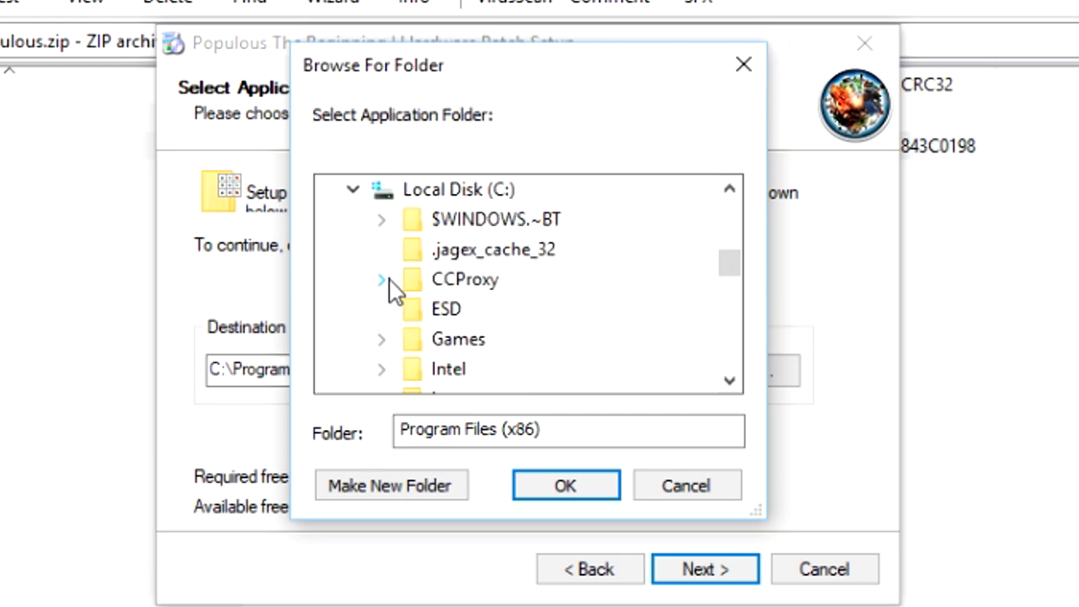
double_click(452, 341)
double_click(491, 308)
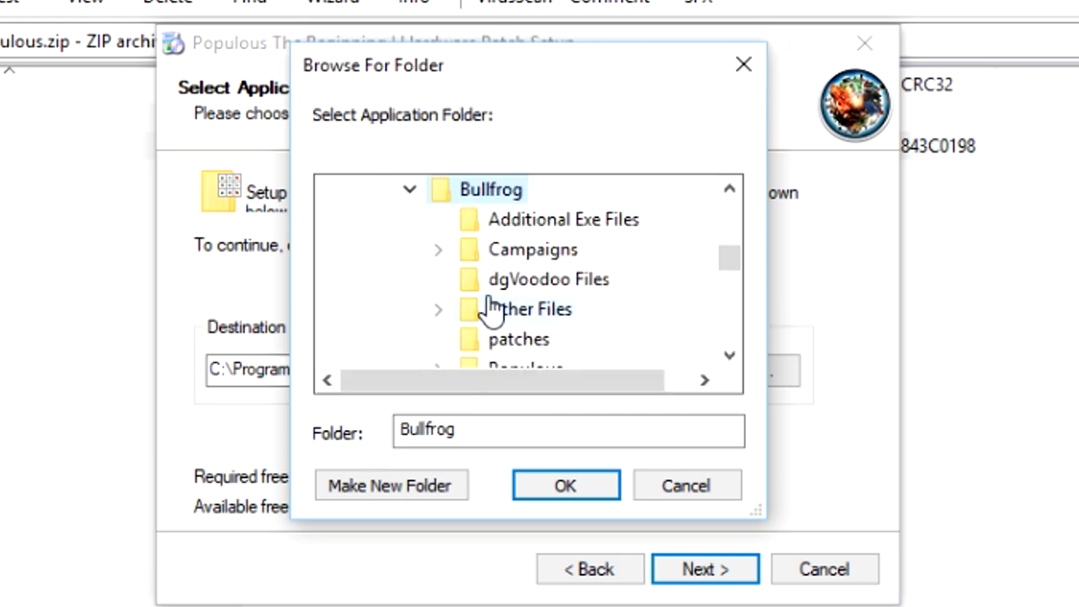
click(705, 493)
In File Explorer's Populous game folder, rename D3DPopTB.exe as D3DPopTB-old.exe.
click(289, 591)
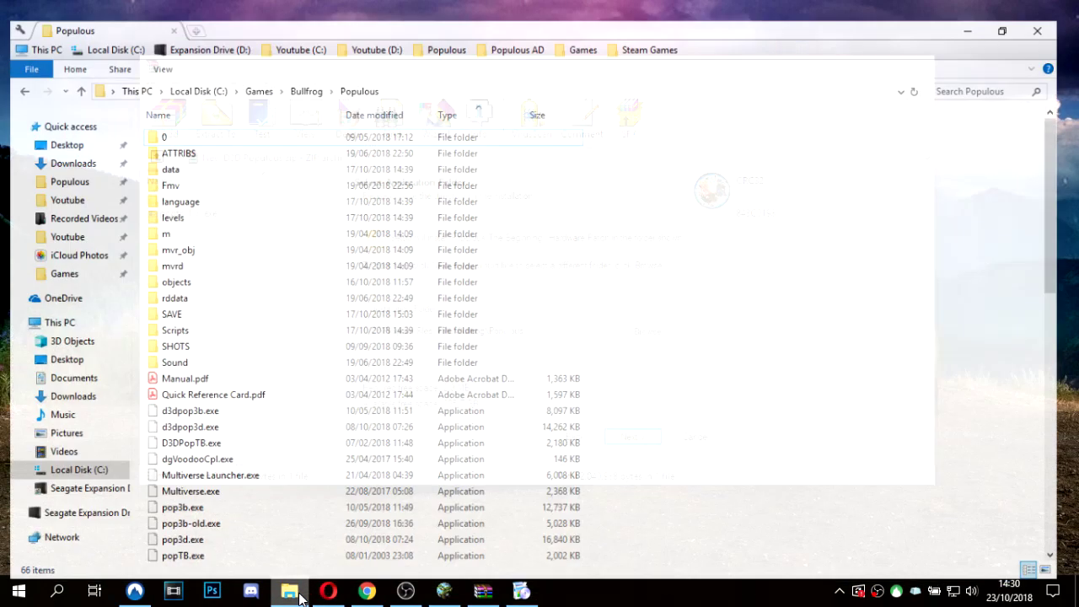
scroll(329, 526, down, 3)
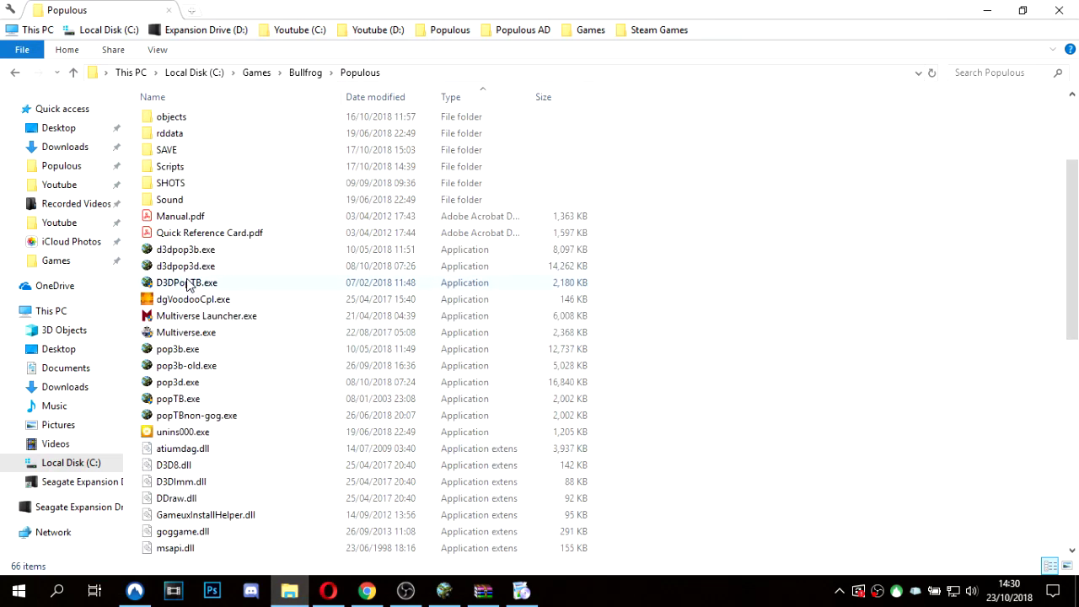
click(186, 282)
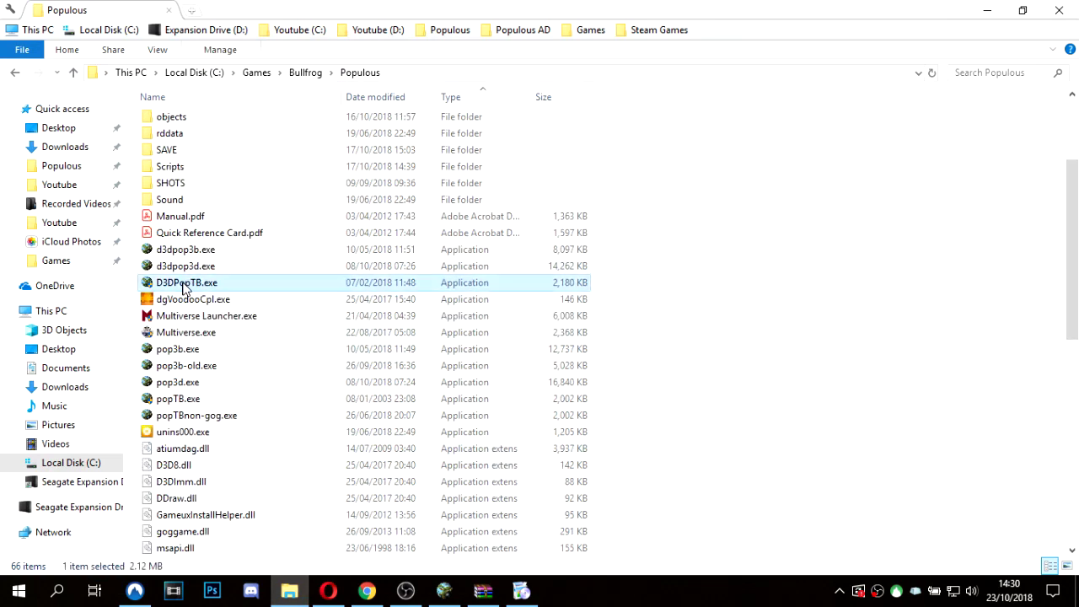
right_click(184, 285)
click(227, 539)
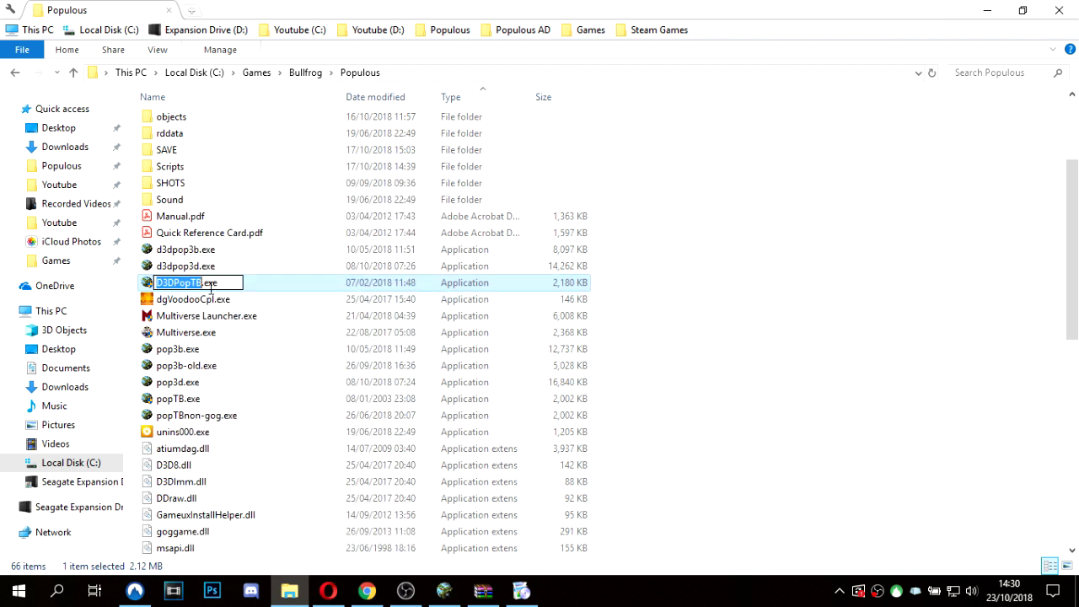
key(Right)
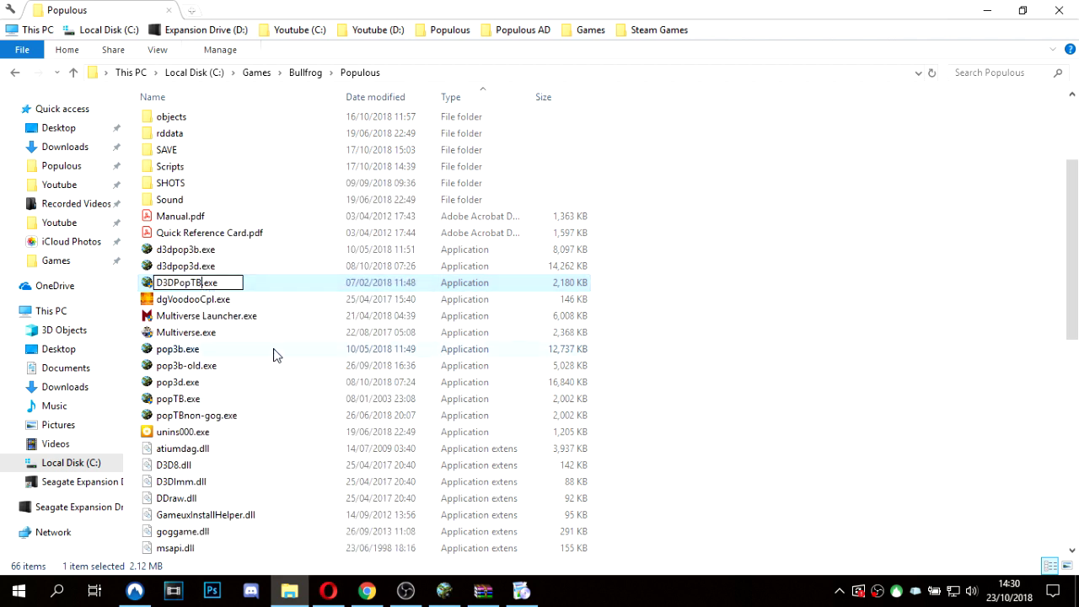
text(-old)
key(Return)
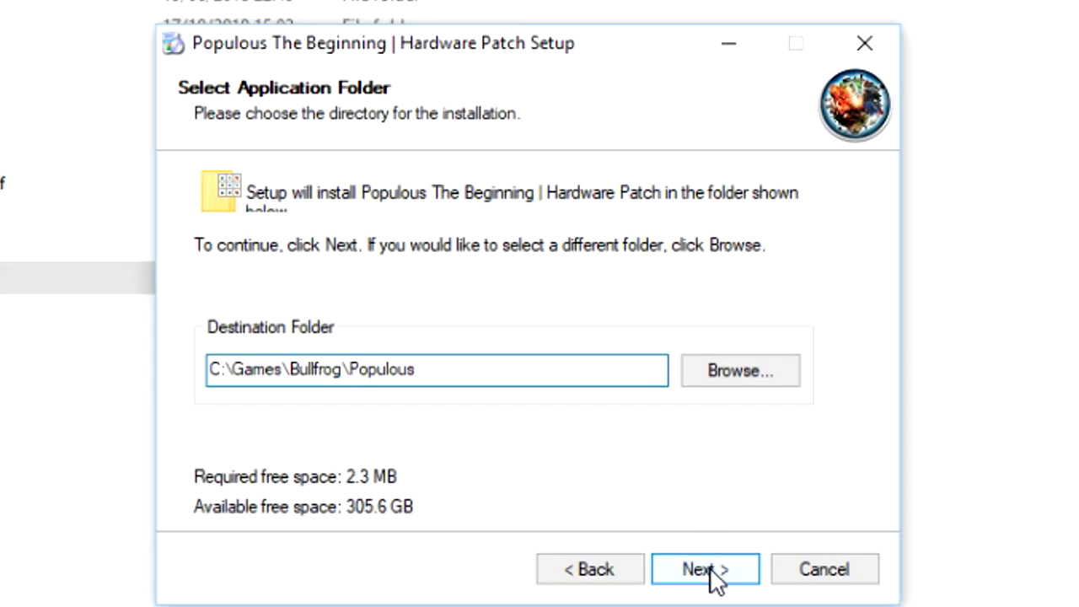
Install the hardware patch with a desktop icon and start menu folder, and select the new D3DPopTB.exe in the game folder.
click(715, 571)
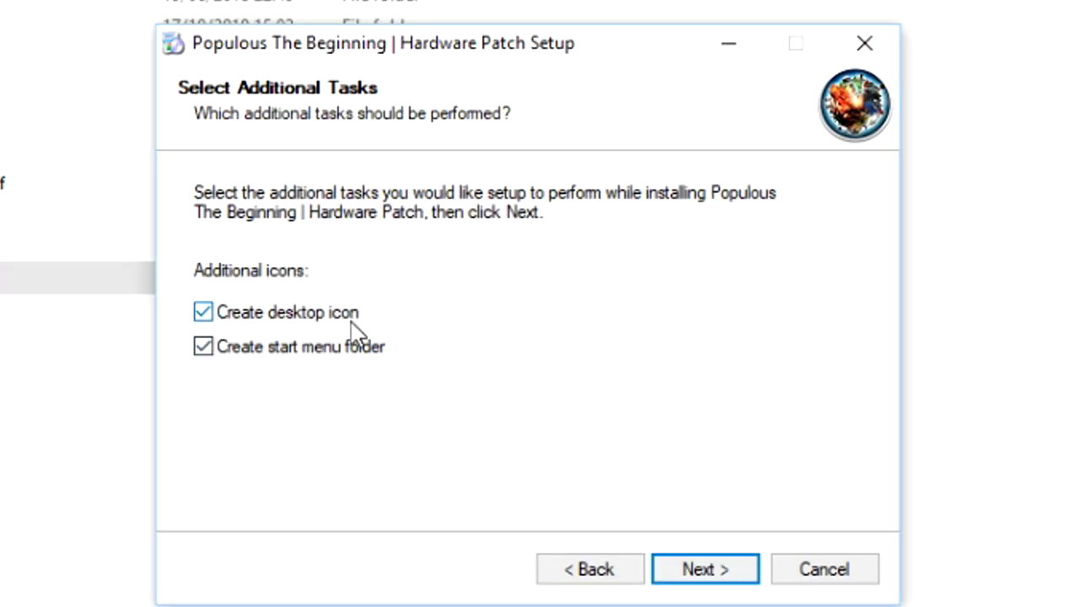
click(708, 570)
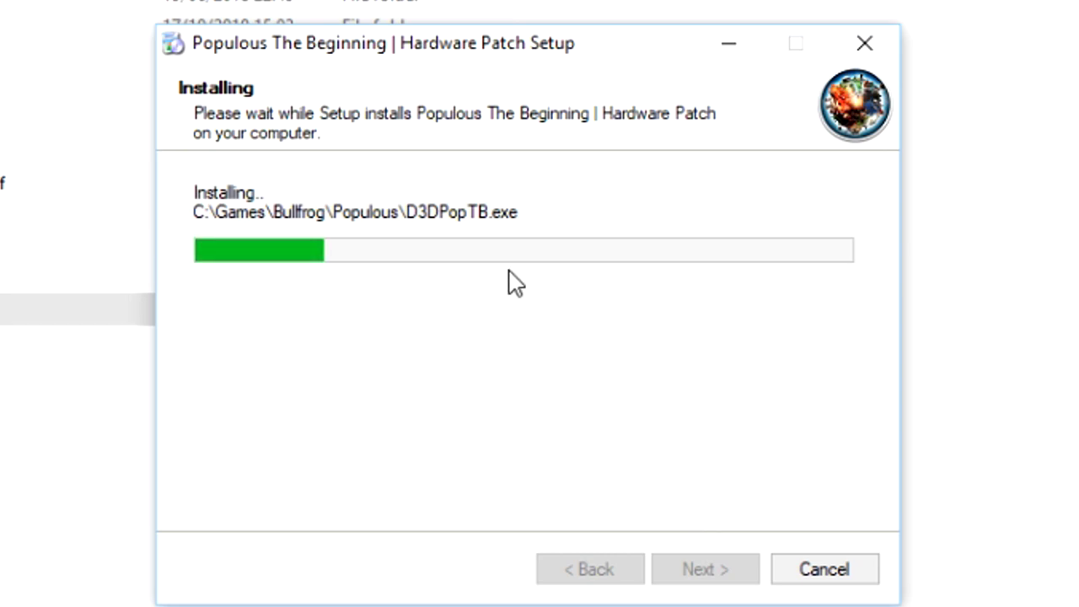
click(739, 581)
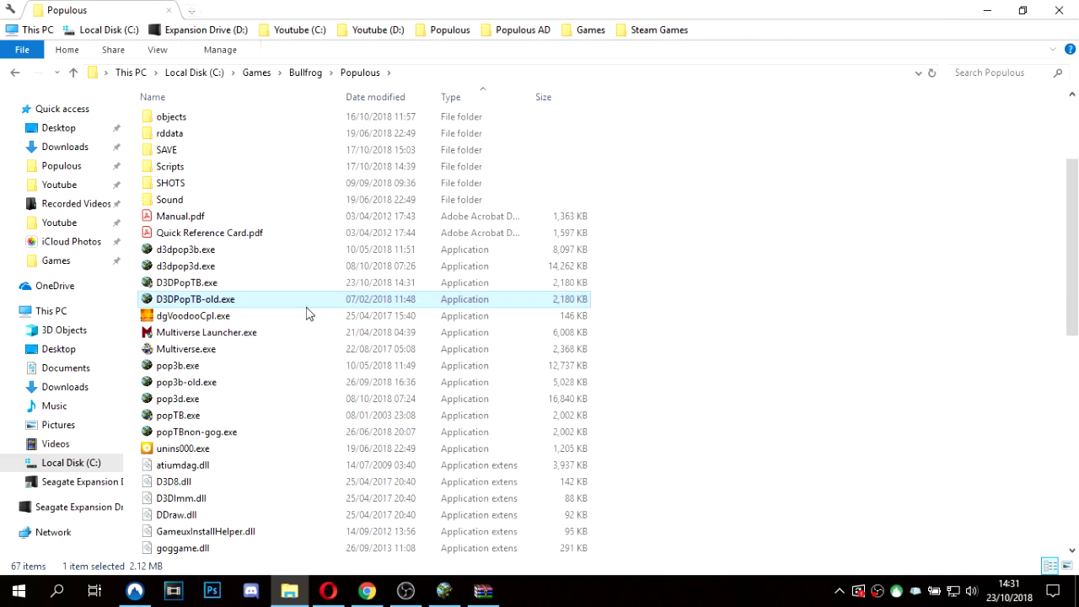
click(261, 284)
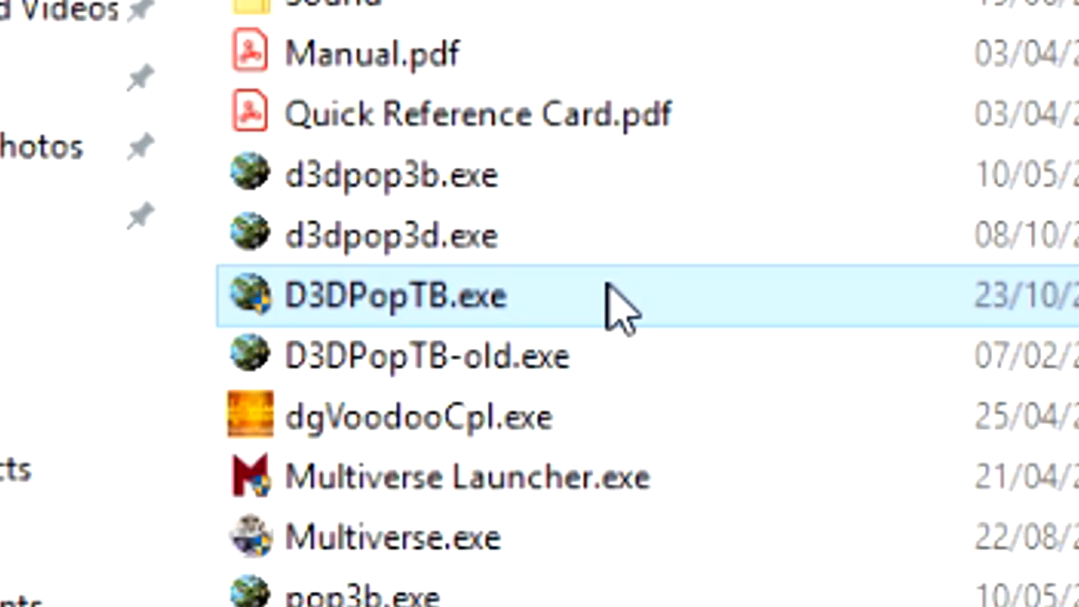
mouse_move(607, 295)
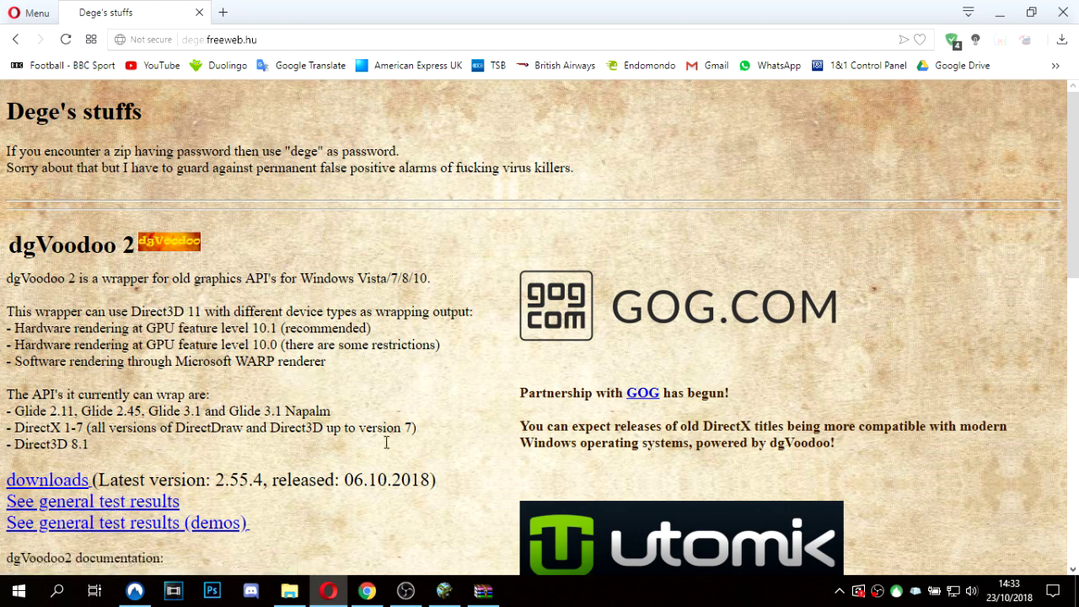
Open dgVoodooCpl.exe from the Populous folder and choose NVIDIA GeForce 710M as the adapter to use.
click(309, 581)
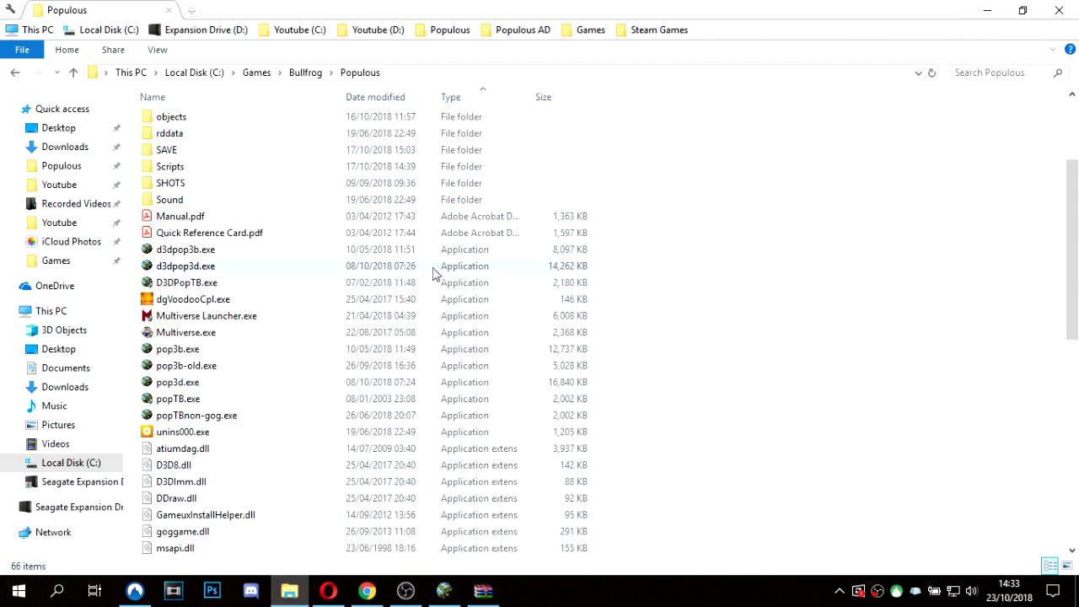
click(206, 300)
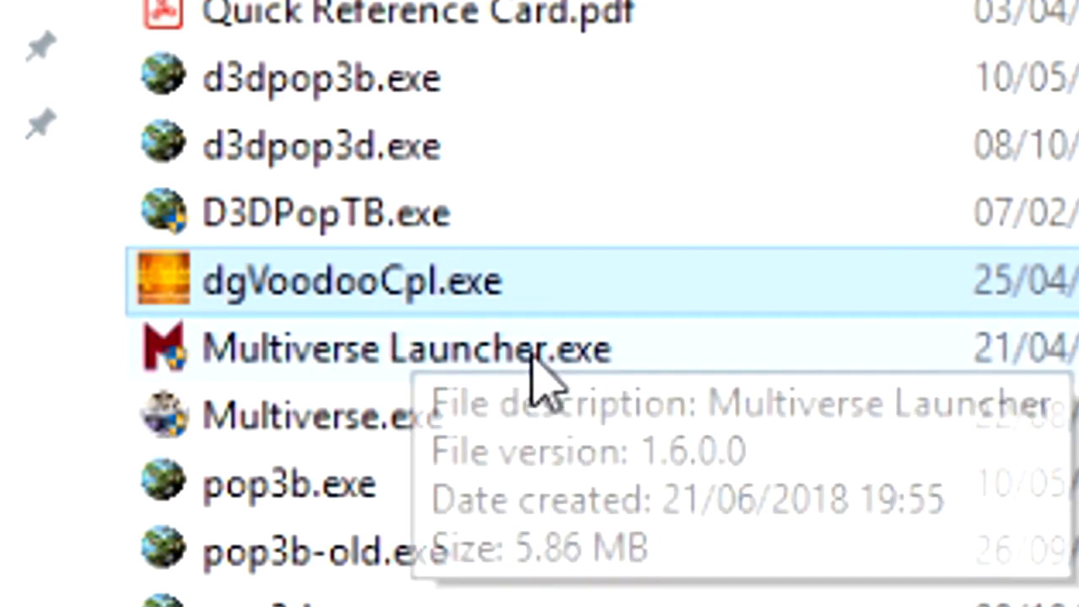
double_click(402, 284)
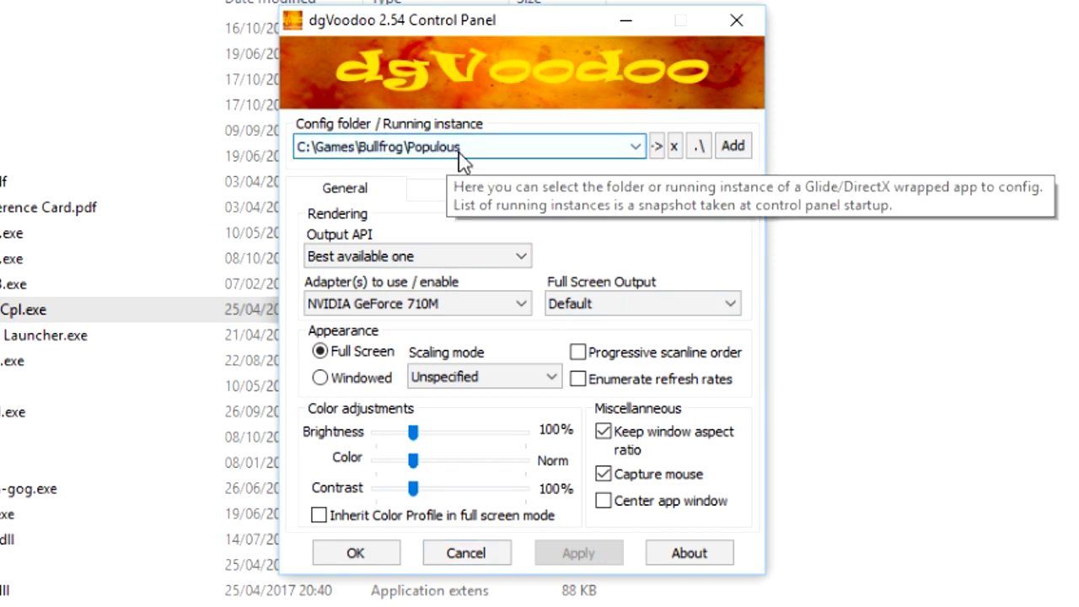
click(411, 304)
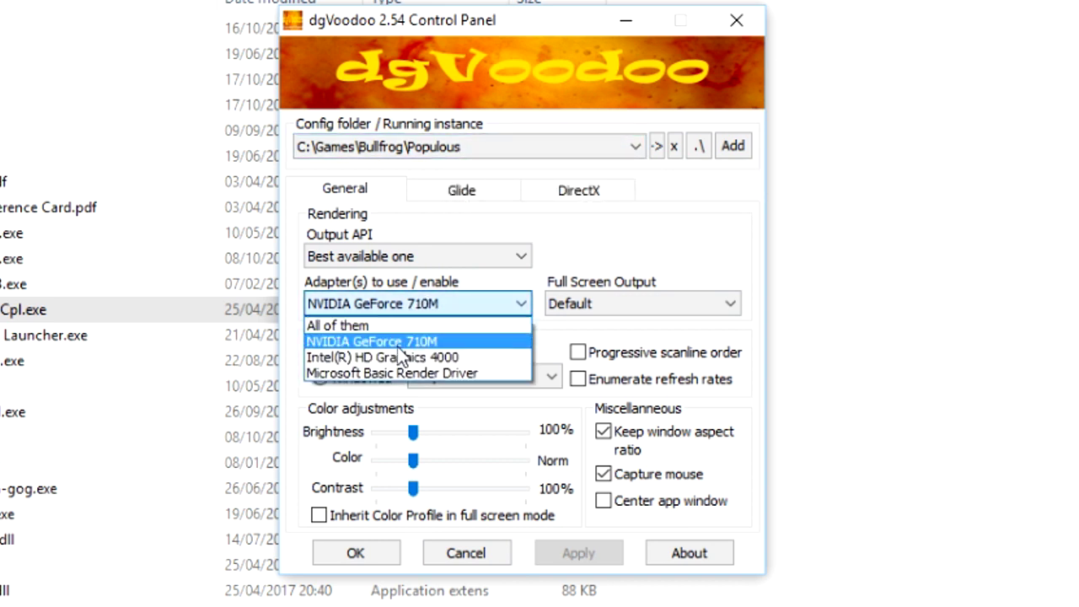
click(354, 344)
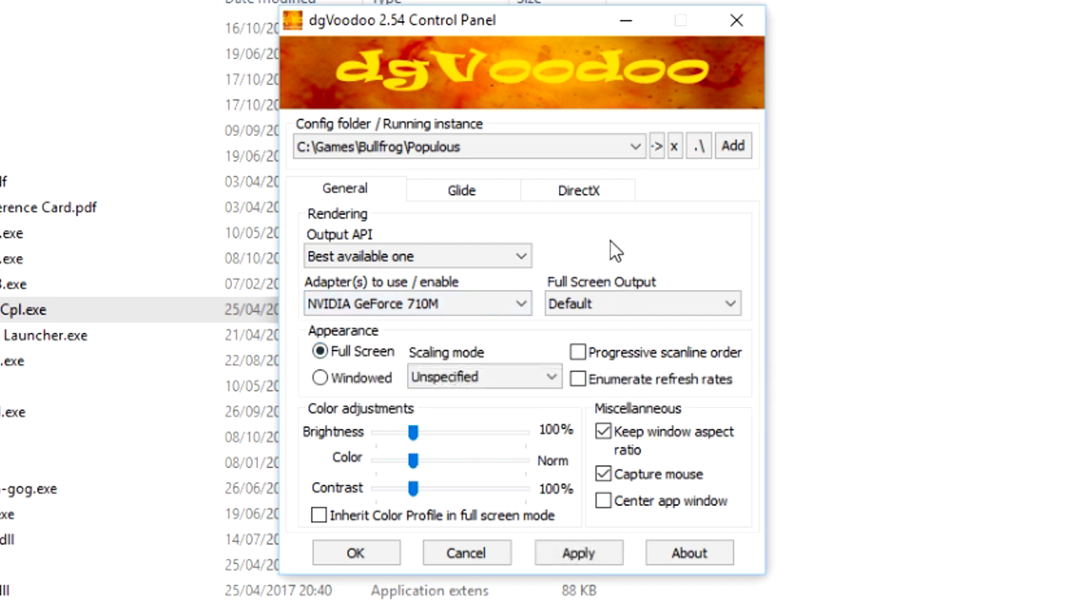
Review the DirectX video card choices in dgVoodoo and keep GeForce4 Ti 4800.
click(570, 181)
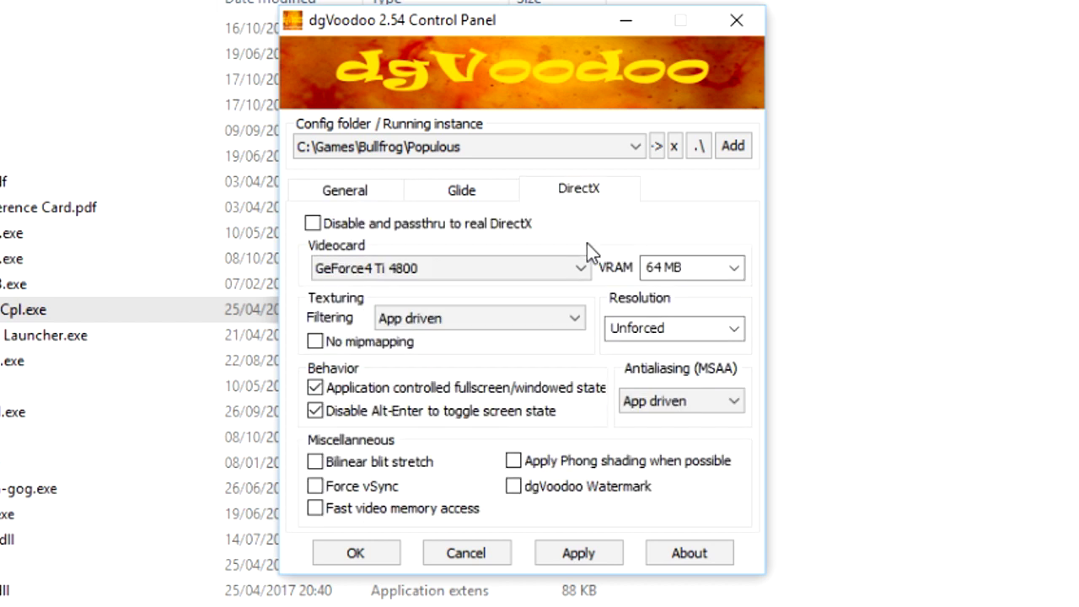
click(426, 268)
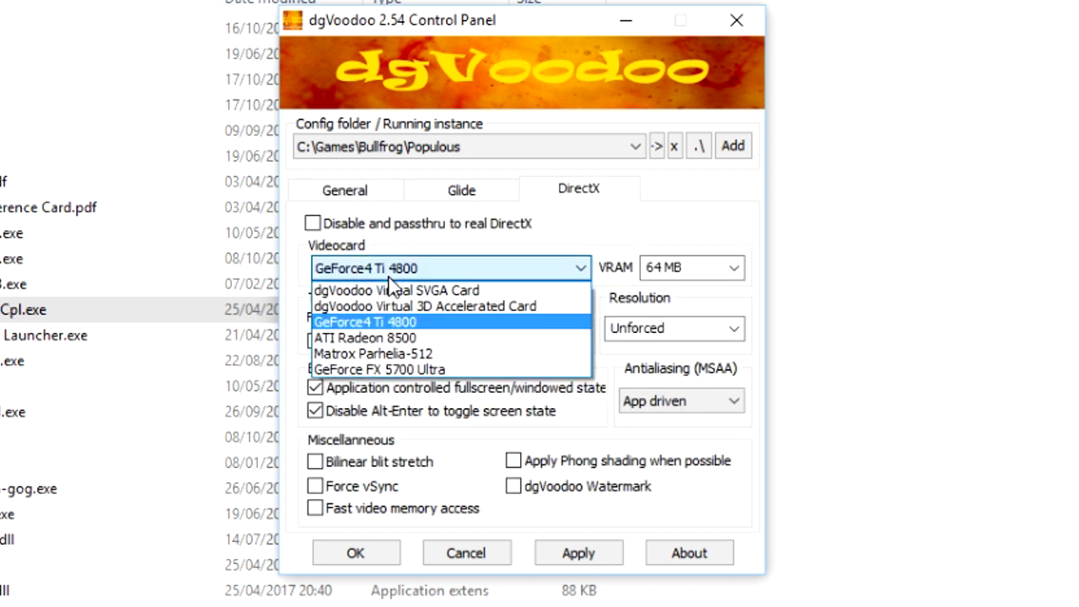
click(390, 278)
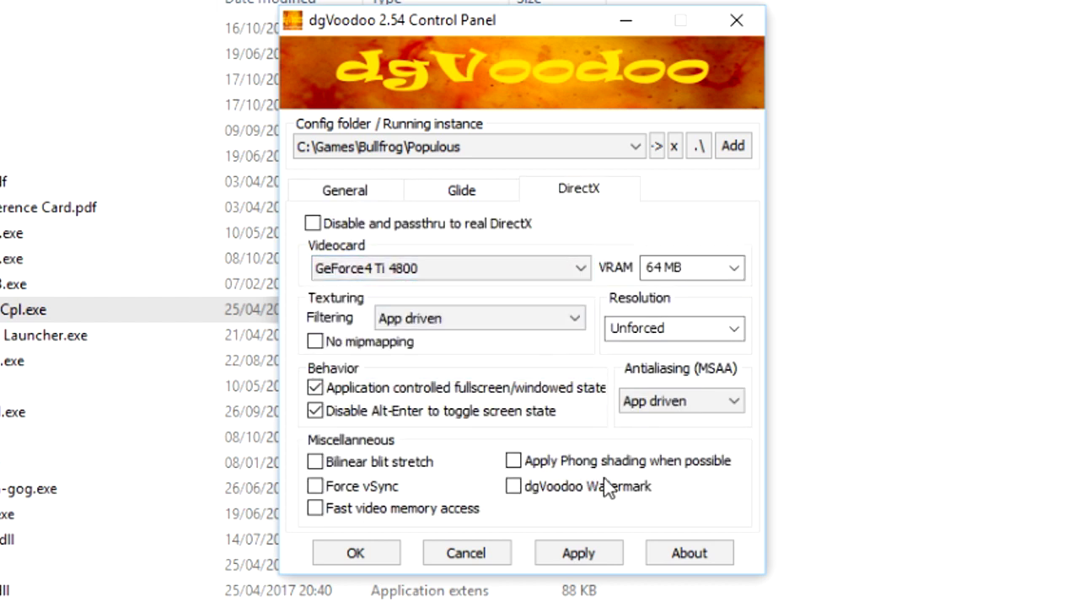
Keep the dgVoodoo watermark disabled, apply the settings and close the dgVoodoo control panel.
click(524, 483)
click(516, 487)
click(604, 559)
click(357, 553)
Examine the dgVoodoo files D3D8.dll, D3DImm.dll, DDraw.dll and dgVoodoo.conf in the Populous folder.
click(345, 385)
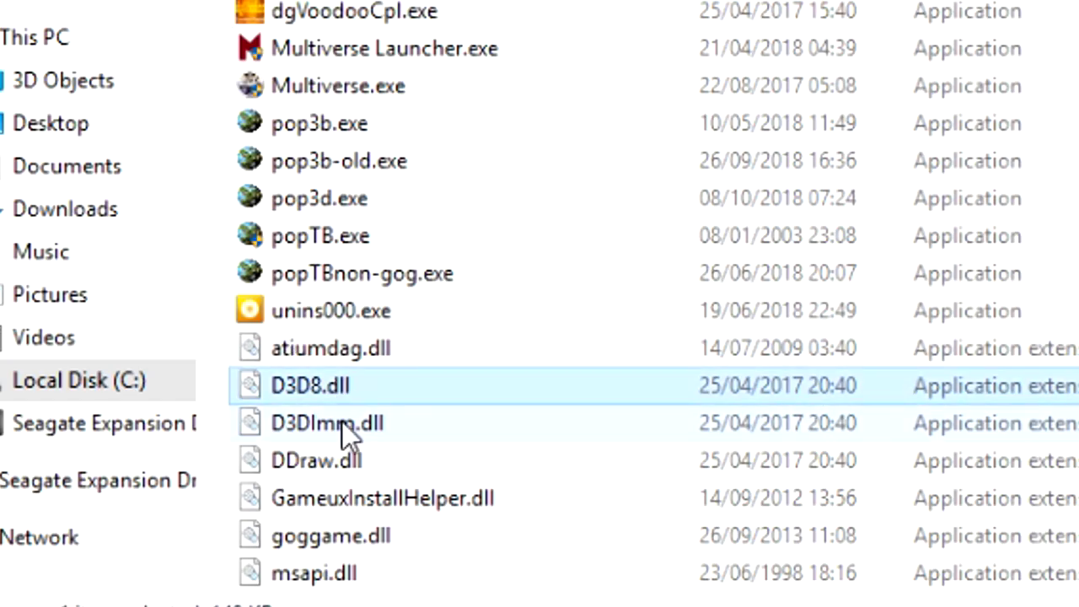
click(341, 422)
click(341, 458)
scroll(341, 431, down, 3)
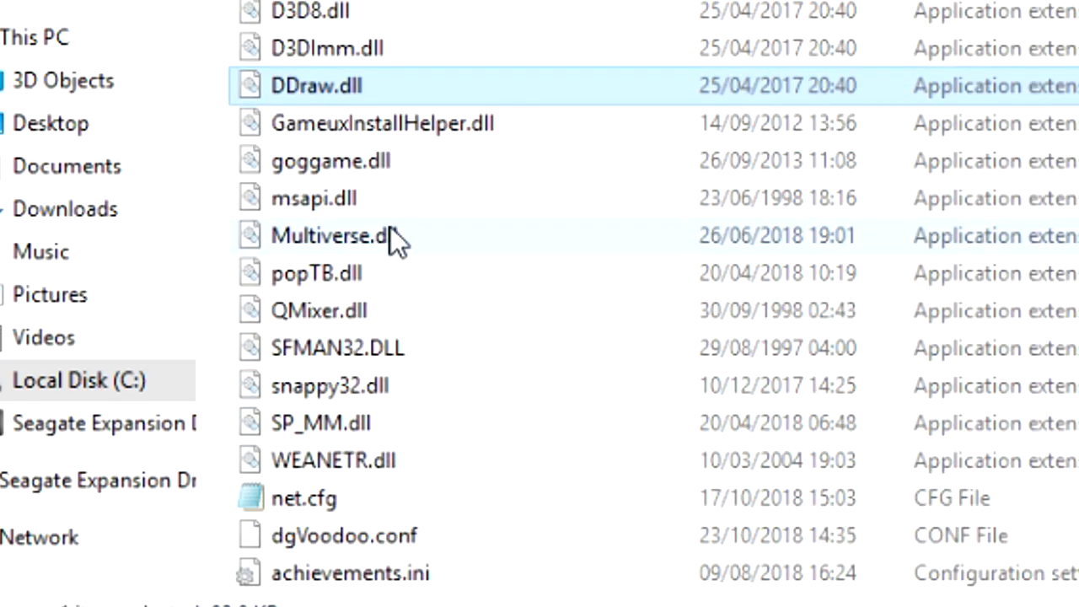
scroll(390, 228, down, 3)
click(330, 174)
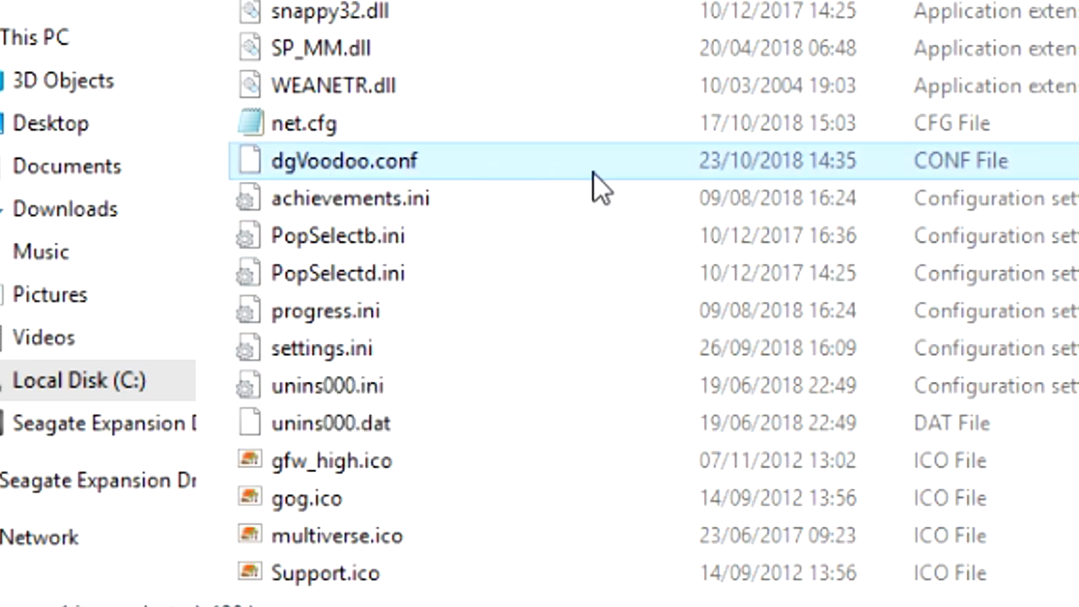
Look through the Populous folder's program files and locate D3DPopTB.exe and dgVoodooCpl.exe.
scroll(595, 179, up, 3)
scroll(554, 255, up, 3)
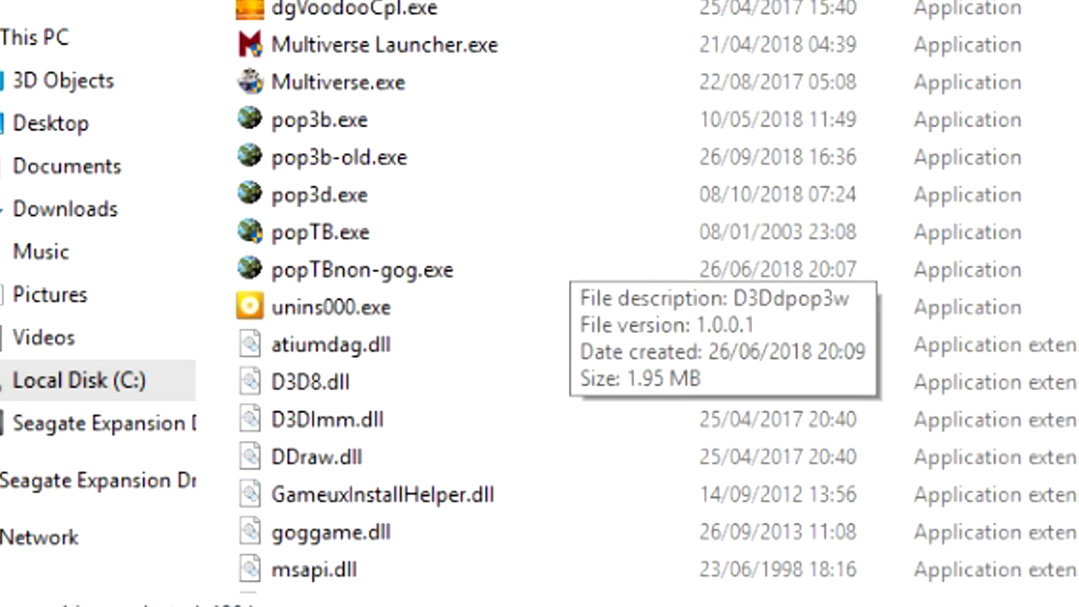
scroll(891, 73, up, 3)
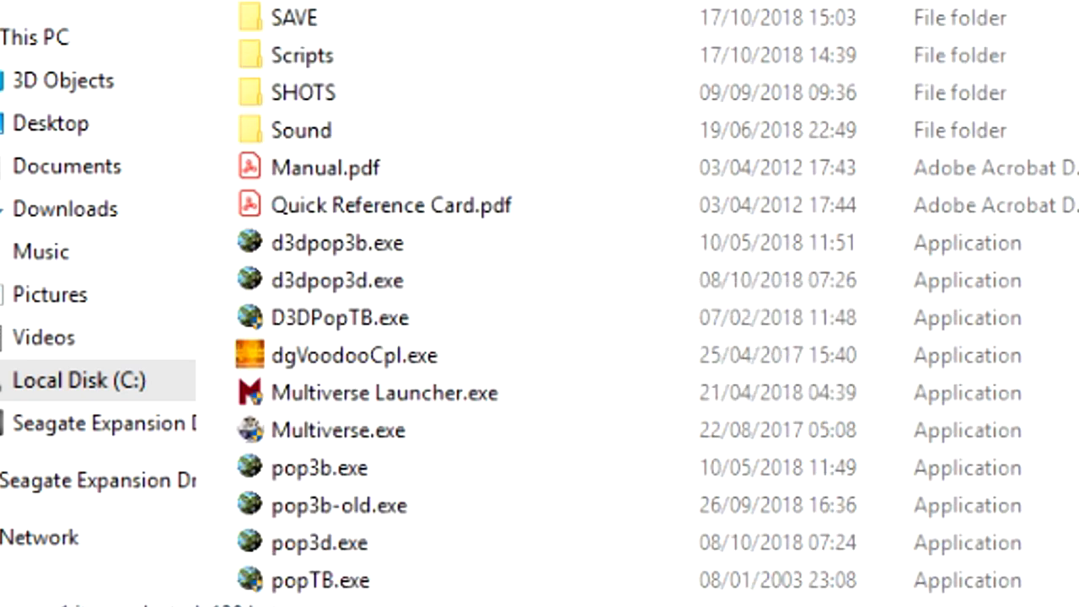
scroll(590, 303, down, 6)
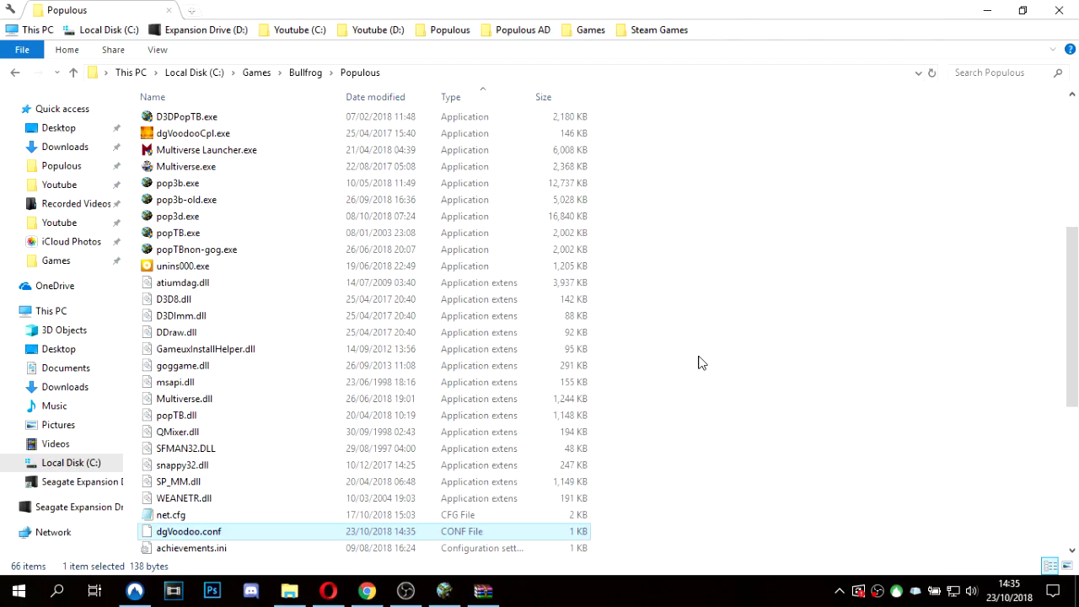
scroll(698, 363, up, 3)
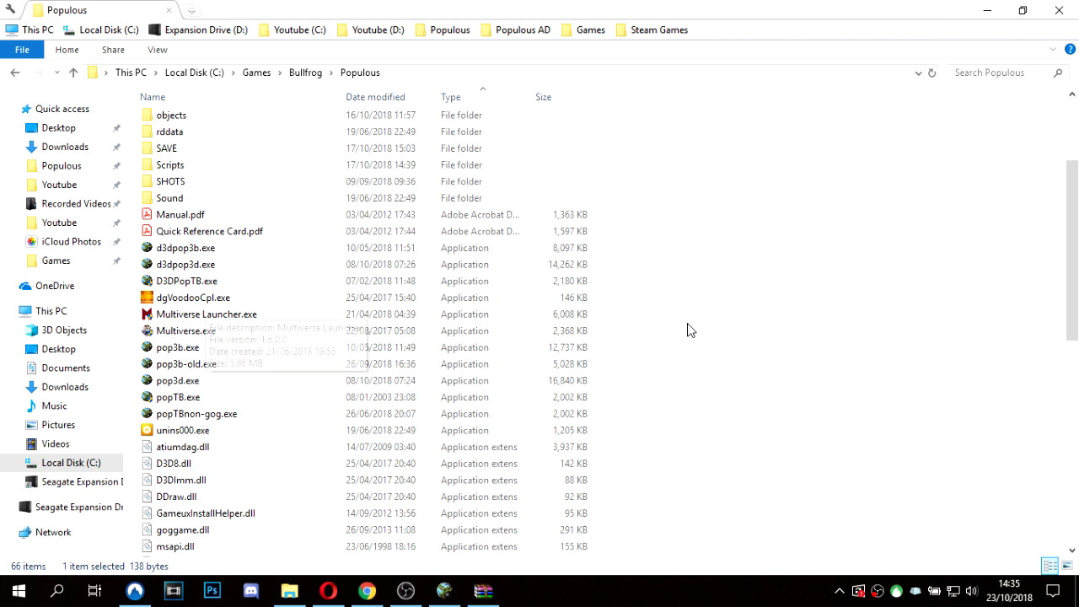
click(220, 287)
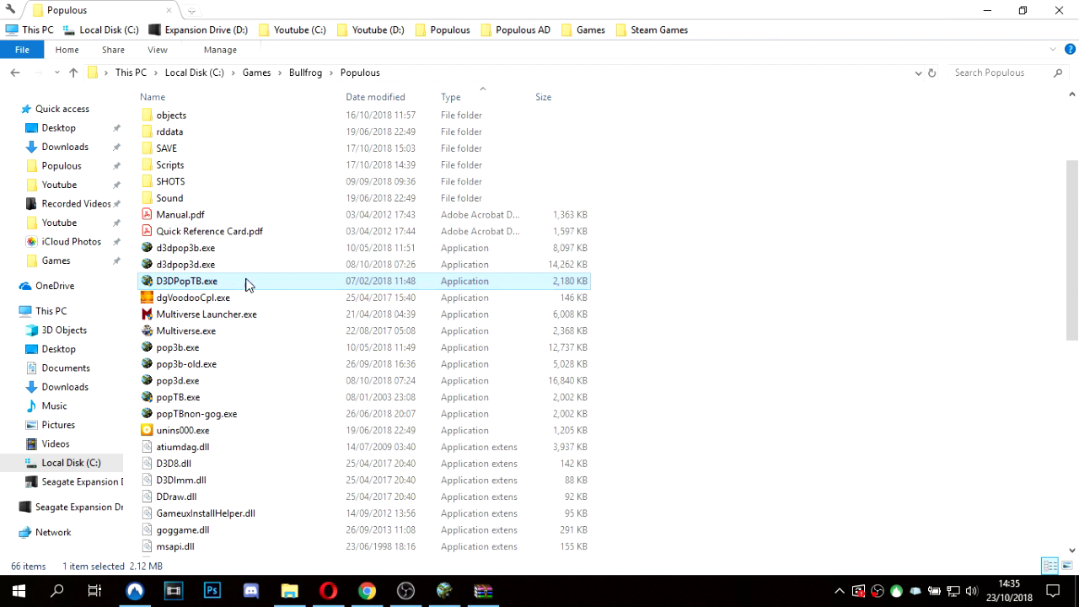
click(202, 299)
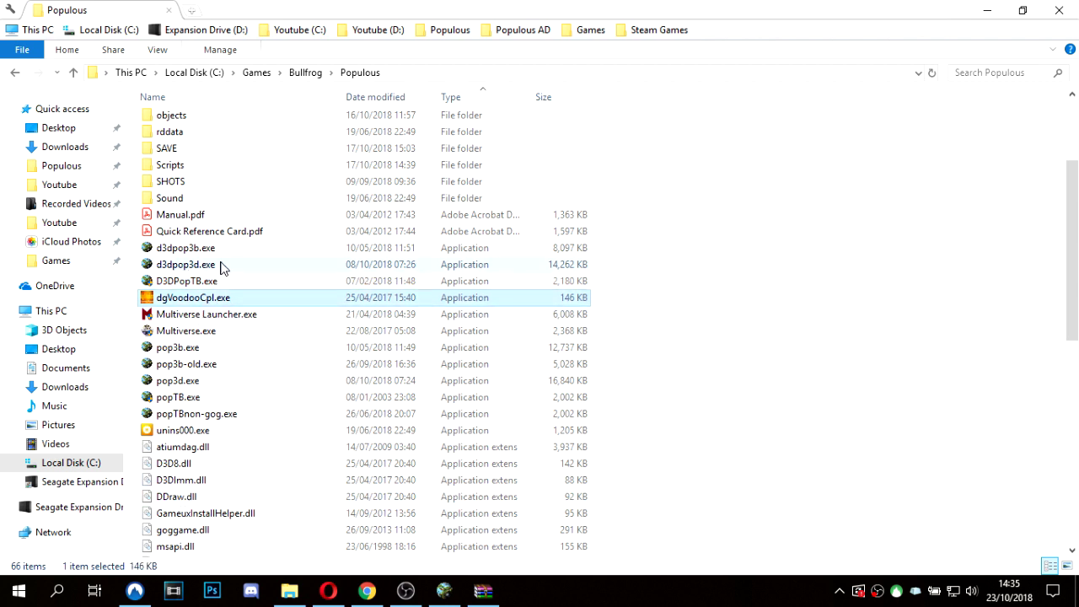